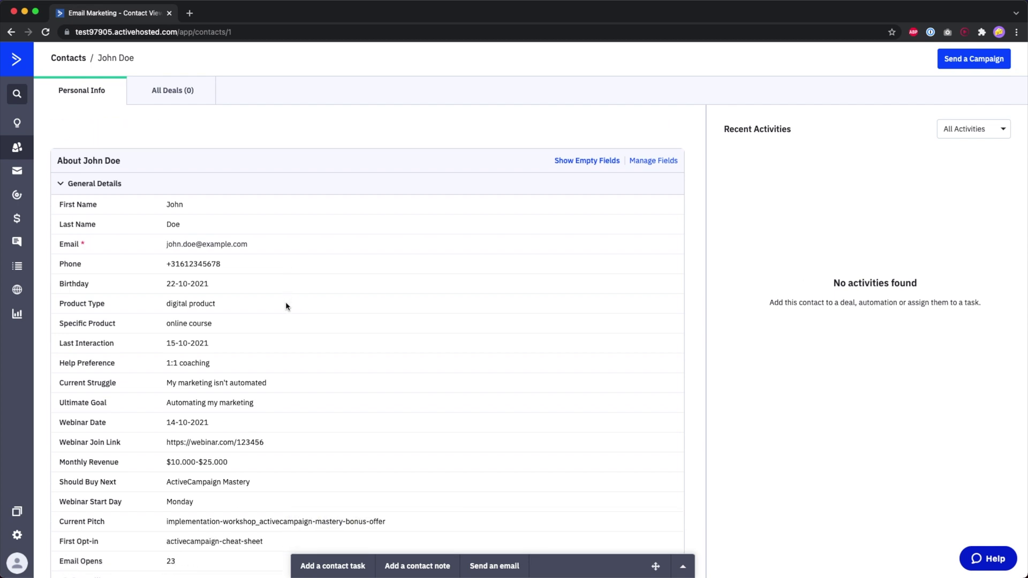
{"action": "scroll", "coordinate": [285, 308], "scroll_direction": "down", "scroll_amount": 1}
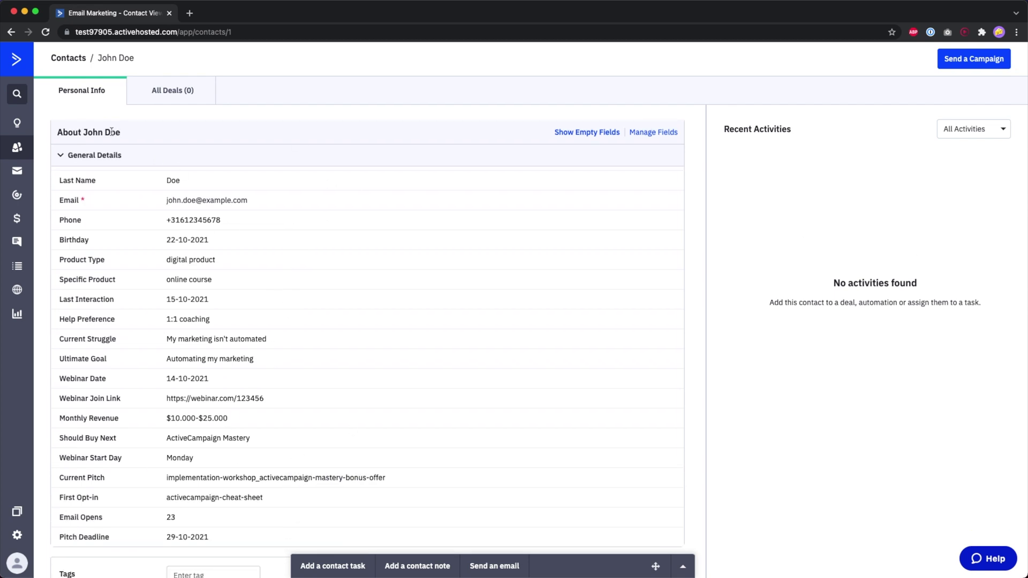
{"action": "scroll", "coordinate": [111, 132], "scroll_direction": "up", "scroll_amount": 2}
{"action": "scroll", "coordinate": [132, 176], "scroll_direction": "down", "scroll_amount": 2}
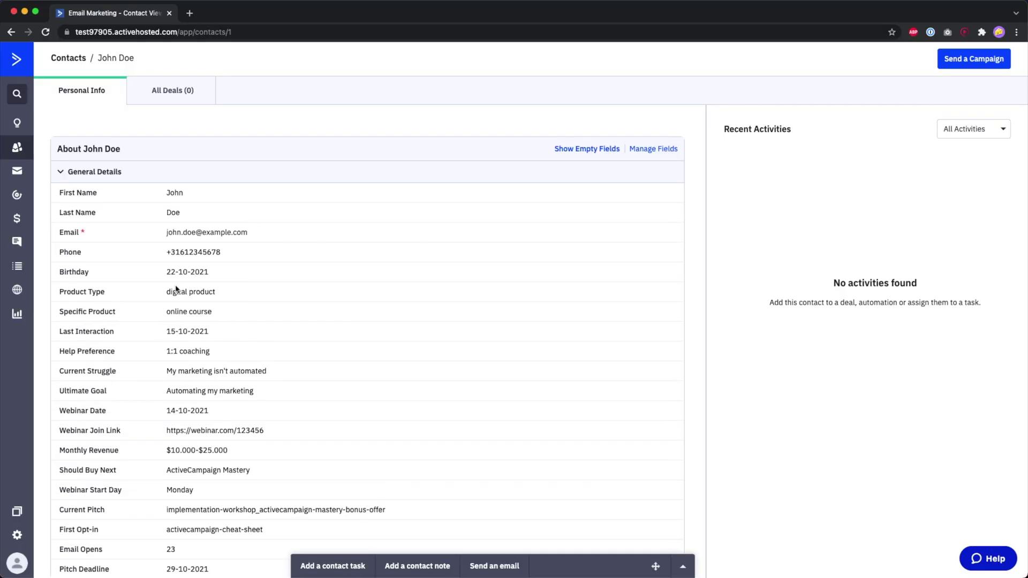
{"action": "scroll", "coordinate": [80, 218], "scroll_direction": "up", "scroll_amount": 1}
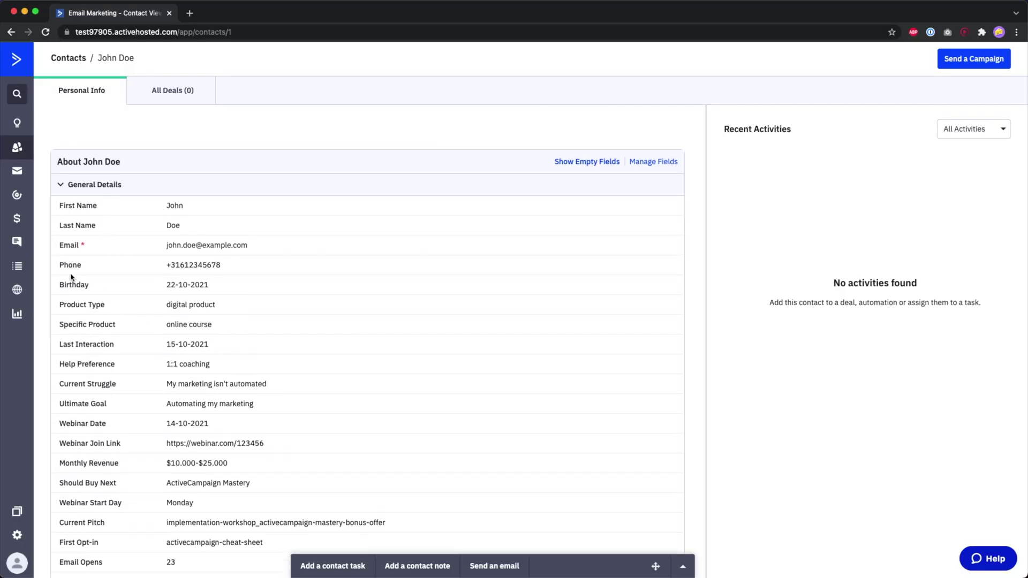
{"action": "scroll", "coordinate": [113, 370], "scroll_direction": "down", "scroll_amount": 1}
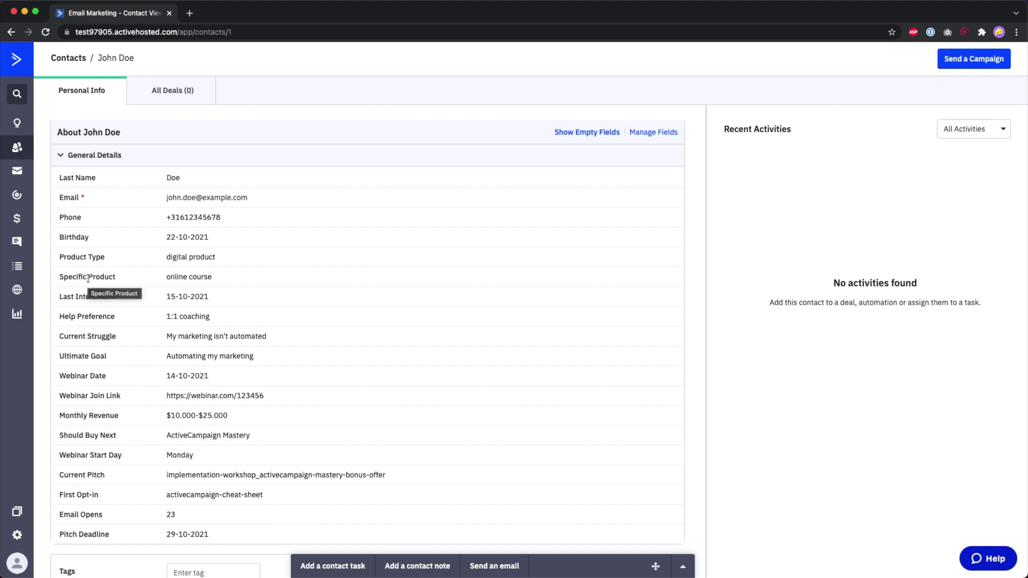
Highlight the Last Interaction, Webinar Date, Webinar Join Link and Webinar Start Day fields.
{"action": "triple_click", "coordinate": [76, 297]}
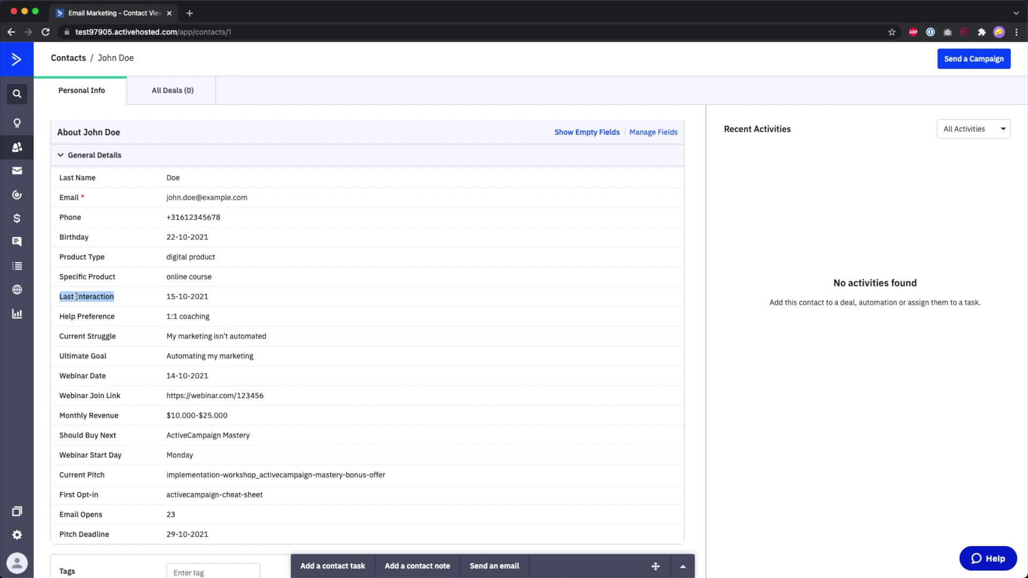
{"action": "left_click", "coordinate": [87, 297]}
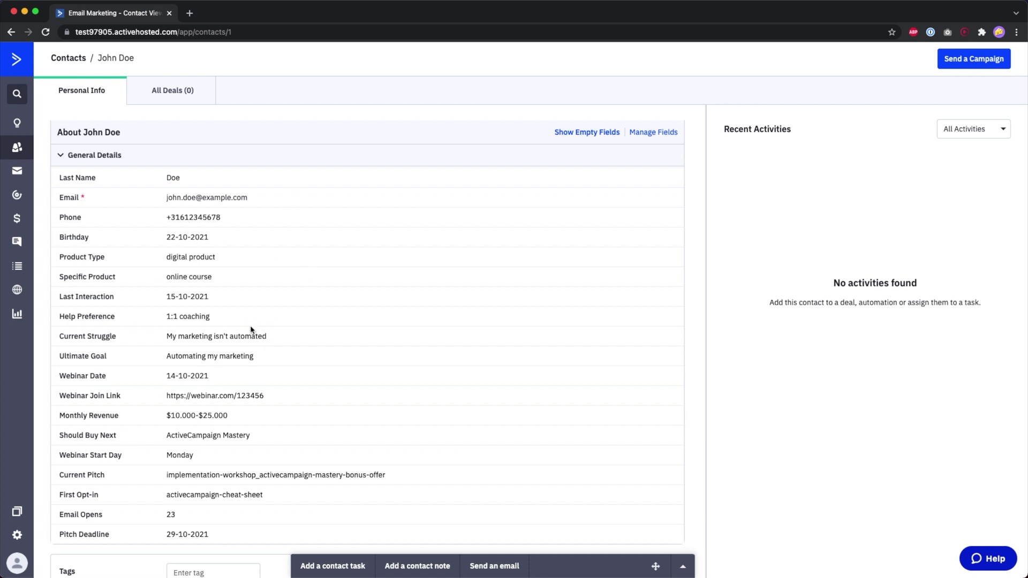
{"action": "triple_click", "coordinate": [95, 376]}
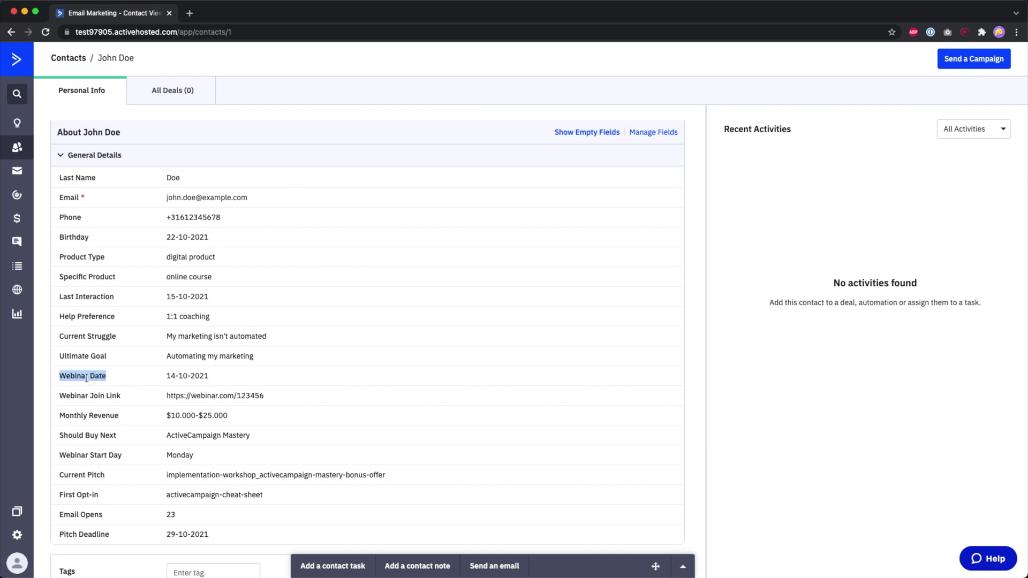
{"action": "triple_click", "coordinate": [85, 395]}
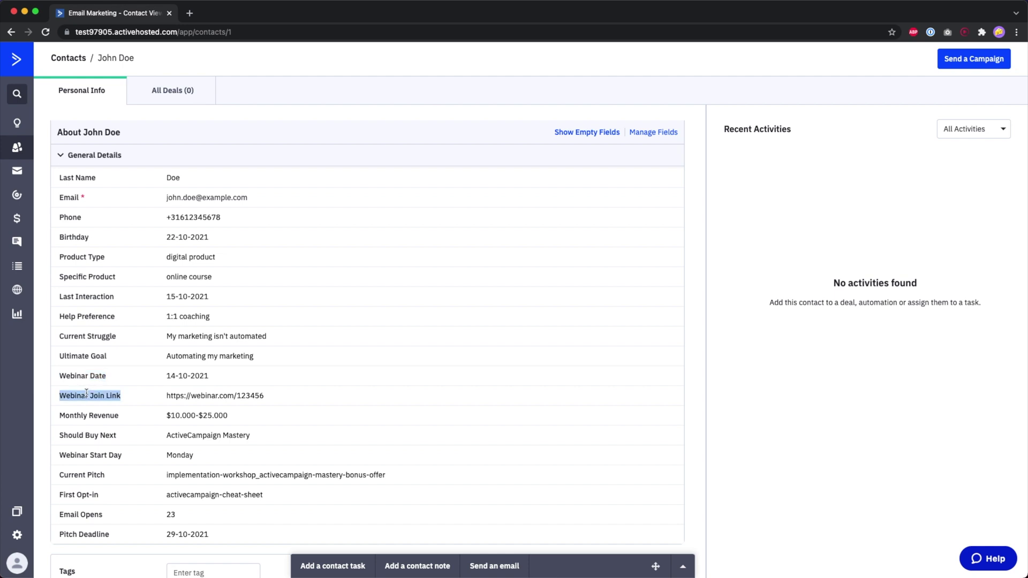
{"action": "triple_click", "coordinate": [88, 454]}
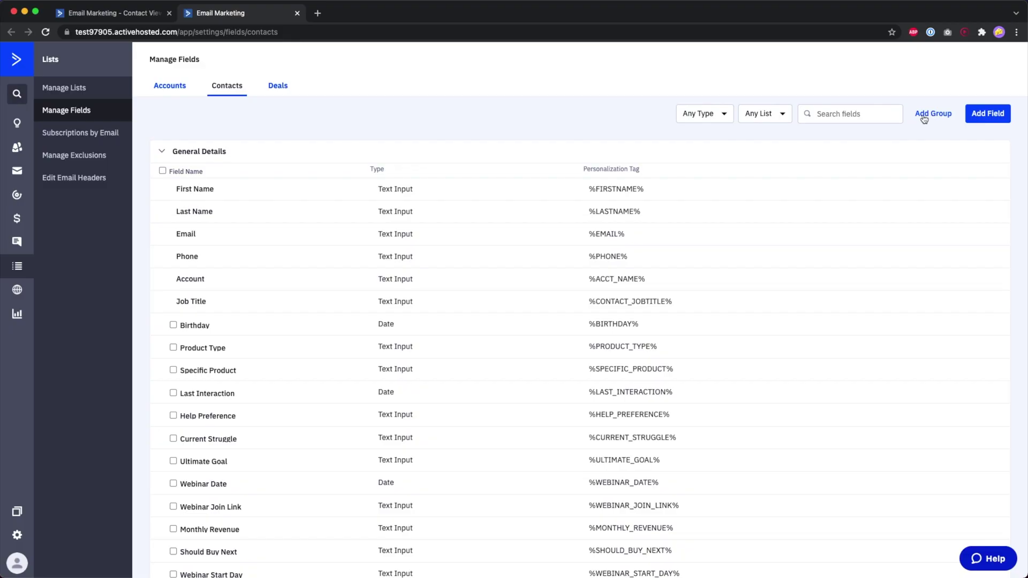
Add a new field group and create it with the name 'Webinar'.
{"action": "left_click", "coordinate": [931, 115]}
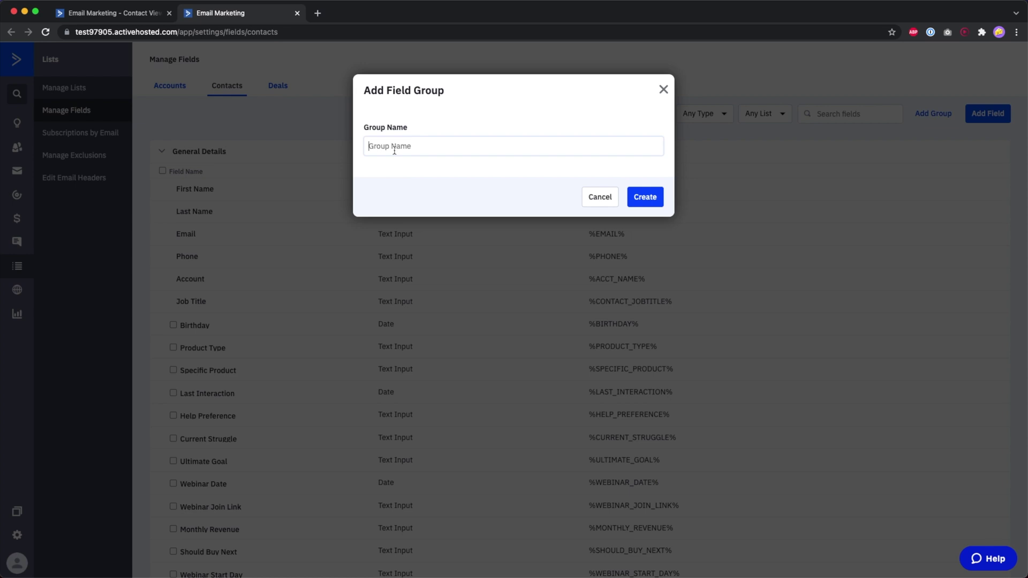
{"action": "type", "text": "Webinar"}
{"action": "left_click", "coordinate": [640, 197]}
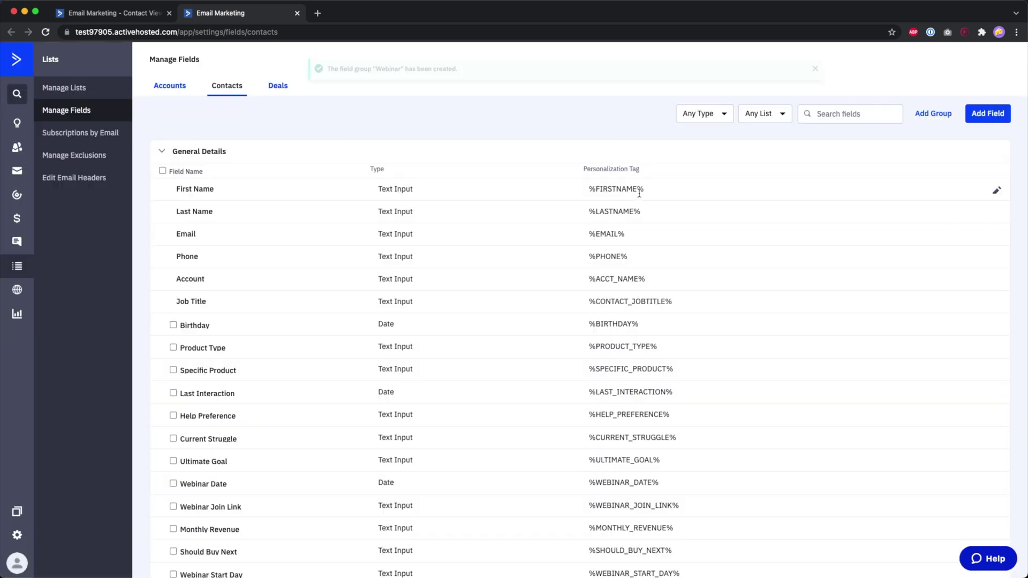
{"action": "scroll", "coordinate": [515, 351], "scroll_direction": "down", "scroll_amount": 3}
{"action": "scroll", "coordinate": [516, 351], "scroll_direction": "down", "scroll_amount": 1}
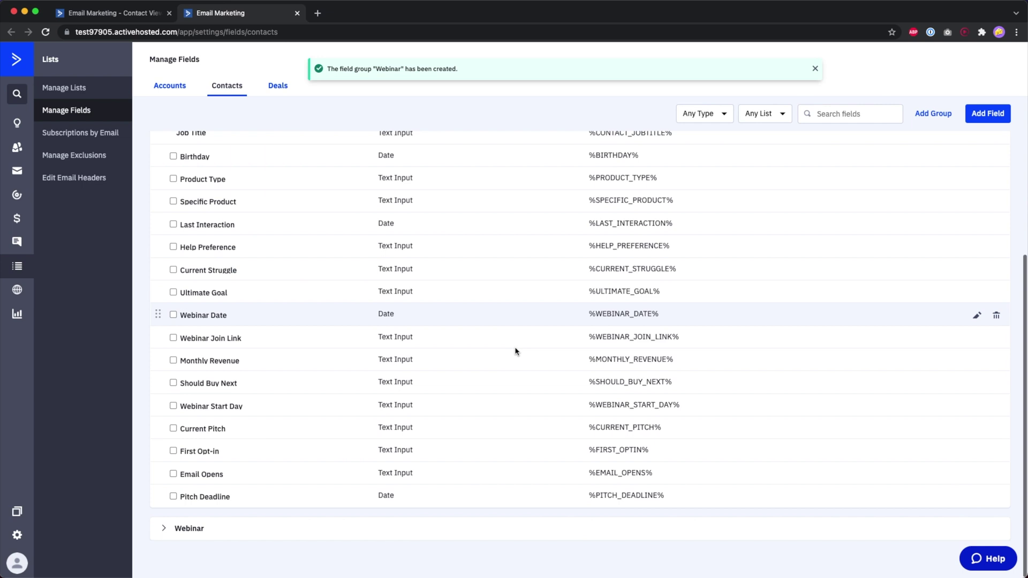
Select Webinar Date and drag it into the expanded, empty Webinar group.
{"action": "left_click", "coordinate": [172, 315]}
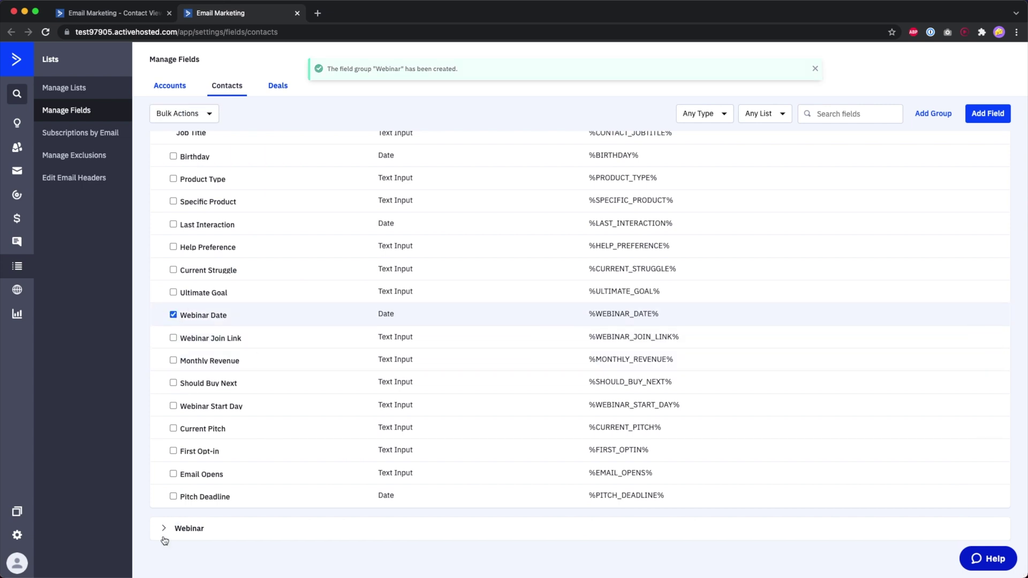
{"action": "left_click", "coordinate": [164, 529]}
{"action": "scroll", "coordinate": [184, 325], "scroll_direction": "down", "scroll_amount": 1}
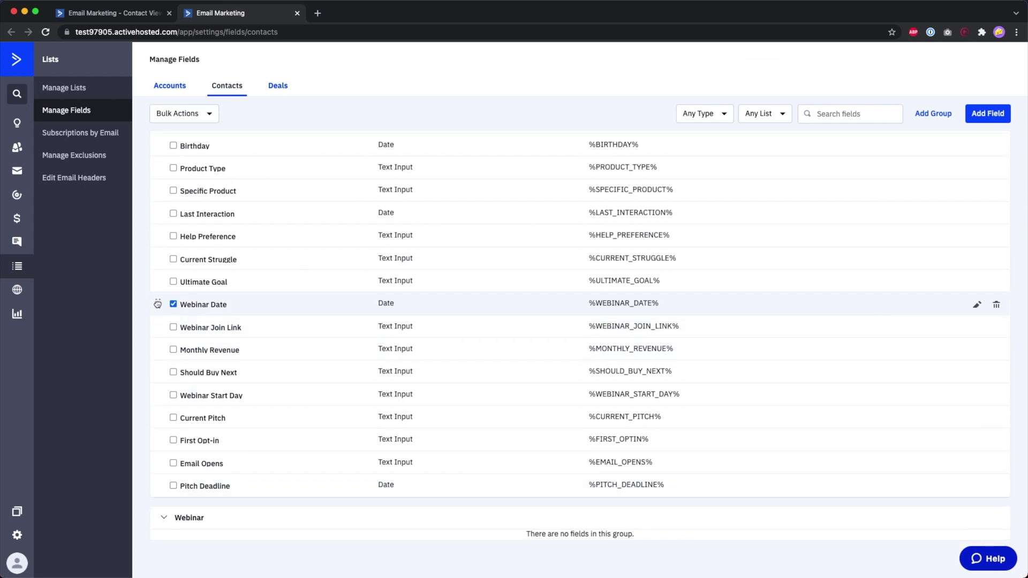
{"action": "left_click_drag", "start_coordinate": [158, 303], "coordinate": [177, 530]}
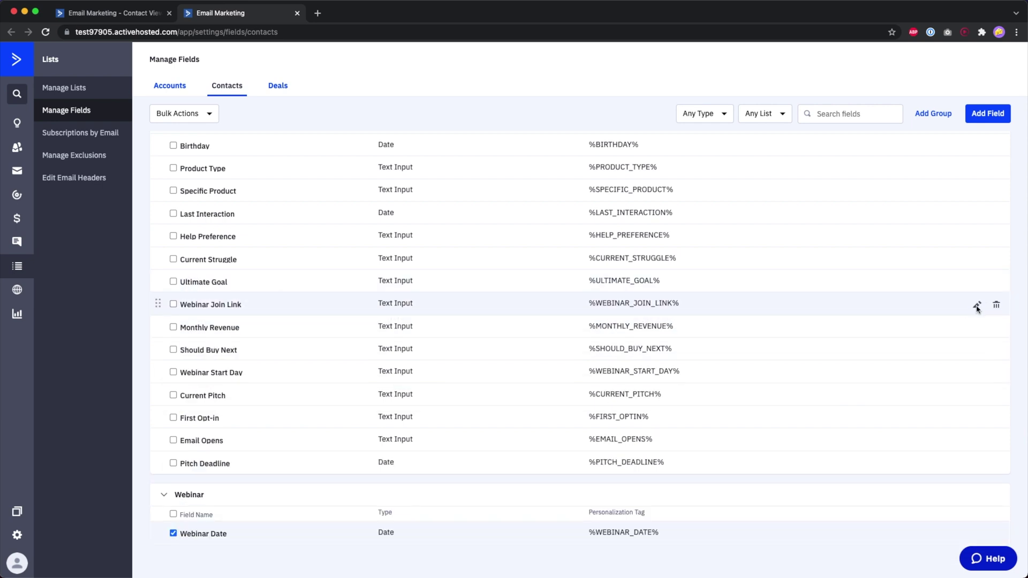
Set the Webinar Join Link field's group to Webinar in its field settings.
{"action": "left_click", "coordinate": [977, 306]}
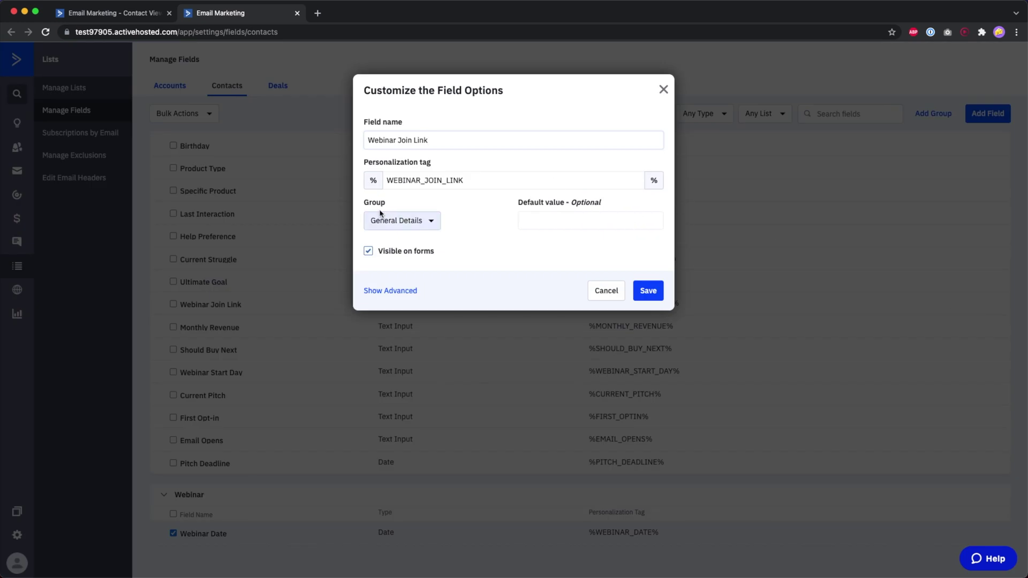
{"action": "left_click", "coordinate": [391, 220]}
{"action": "left_click", "coordinate": [395, 265]}
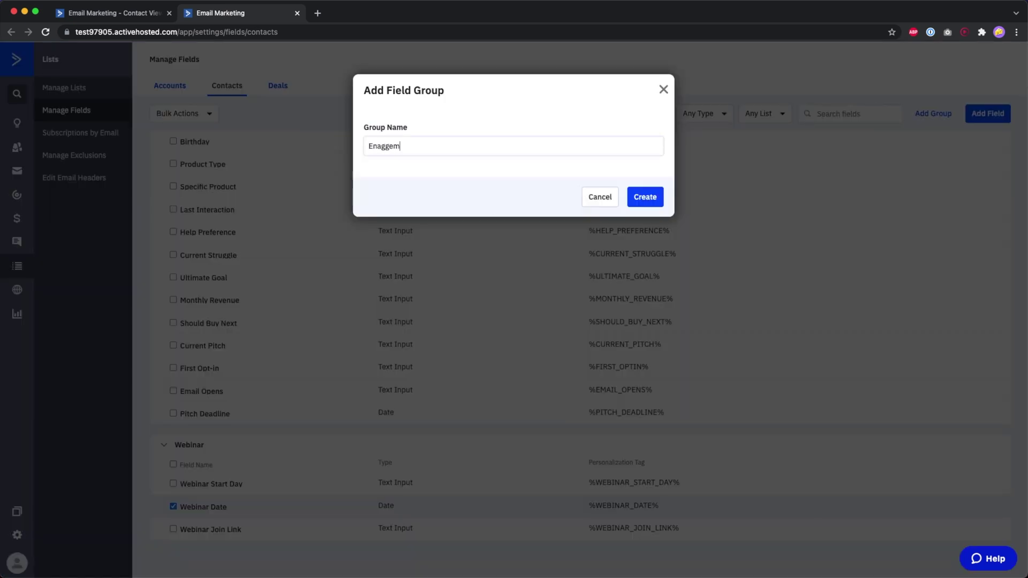
{"action": "type", "text": "ent"}
Create the Engagement group; move Monthly Revenue, Current Struggle and Specific Product into Segmentation.
{"action": "key", "text": "Return"}
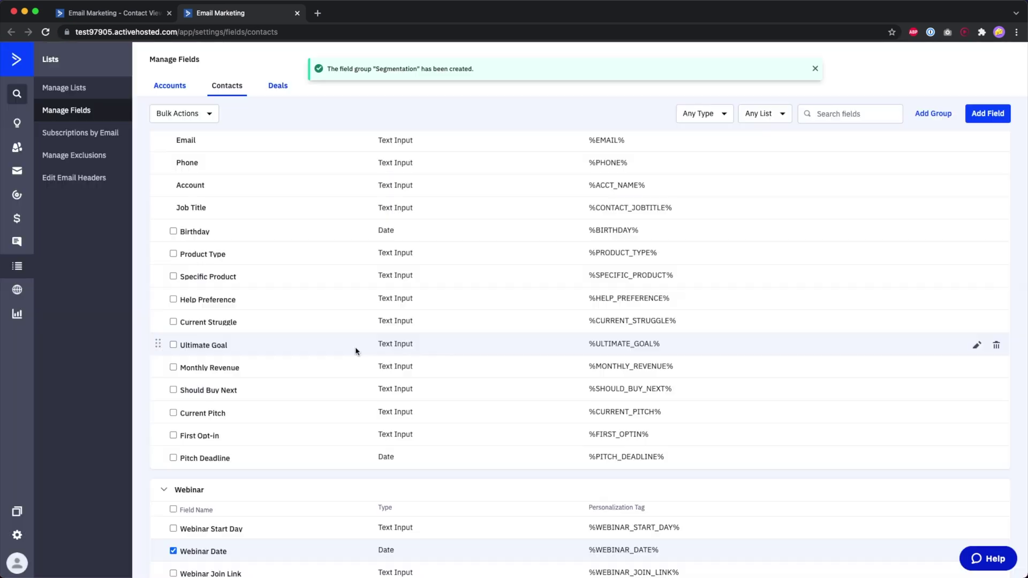
{"action": "scroll", "coordinate": [356, 351], "scroll_direction": "down", "scroll_amount": 3}
{"action": "left_click_drag", "start_coordinate": [159, 186], "coordinate": [214, 533]}
{"action": "left_click_drag", "start_coordinate": [159, 142], "coordinate": [214, 532]}
{"action": "scroll", "coordinate": [206, 211], "scroll_direction": "up", "scroll_amount": 3}
{"action": "left_click_drag", "start_coordinate": [159, 194], "coordinate": [195, 501]}
{"action": "left_click_drag", "start_coordinate": [159, 251], "coordinate": [201, 427]}
Create the Pitching group with Pitch Deadline, Should Buy Next and Current Pitch.
{"action": "left_click", "coordinate": [932, 114]}
{"action": "type", "text": "Pitching"}
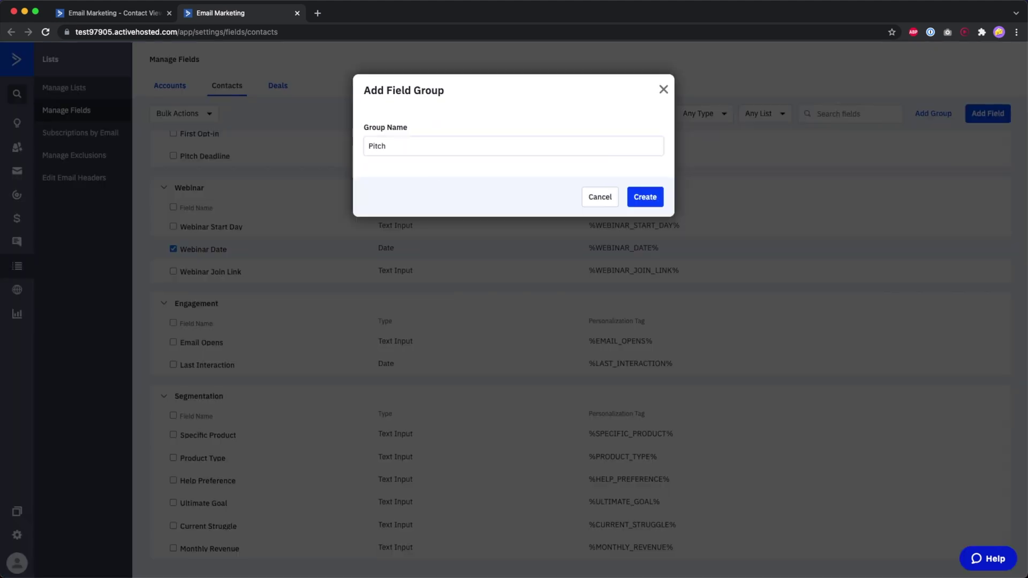
{"action": "left_click", "coordinate": [645, 193]}
{"action": "left_click_drag", "start_coordinate": [158, 151], "coordinate": [202, 543]}
{"action": "scroll", "coordinate": [202, 402], "scroll_direction": "up", "scroll_amount": 5}
{"action": "left_click_drag", "start_coordinate": [158, 321], "coordinate": [201, 554]}
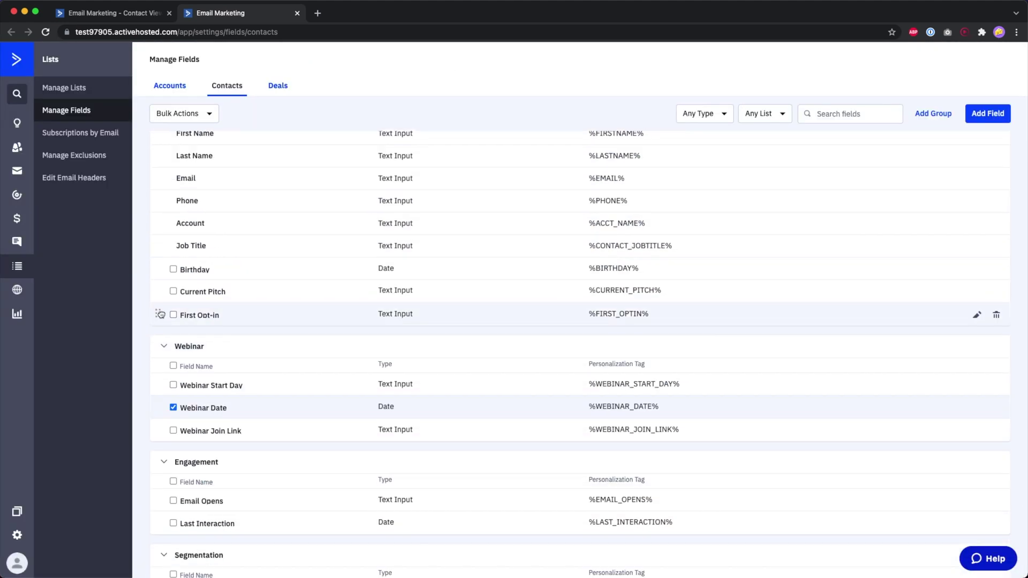
{"action": "left_click_drag", "start_coordinate": [158, 287], "coordinate": [202, 554]}
{"action": "scroll", "coordinate": [562, 321], "scroll_direction": "up", "scroll_amount": 5}
{"action": "left_click_drag", "start_coordinate": [158, 308], "coordinate": [201, 554]}
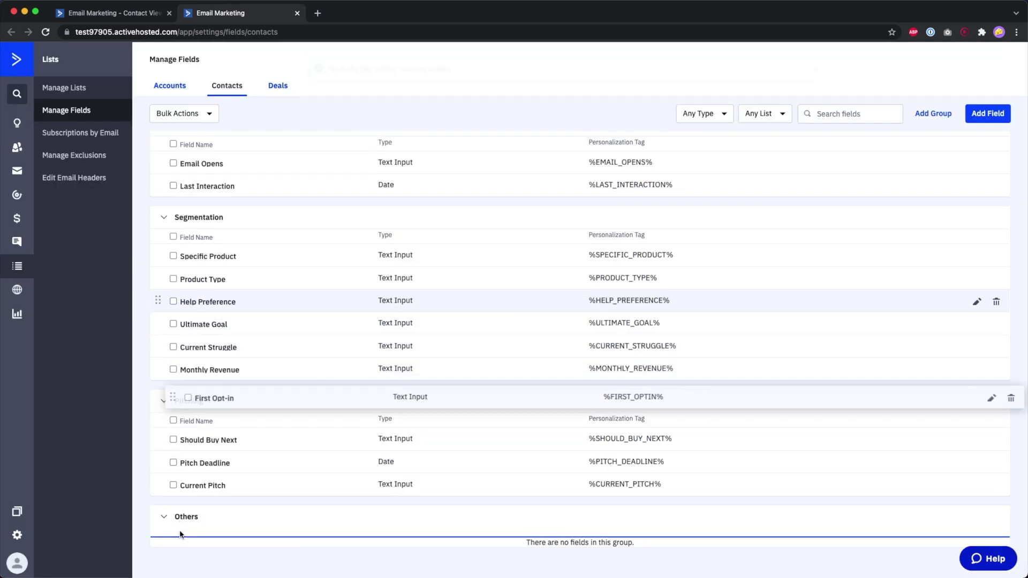
{"action": "scroll", "coordinate": [475, 339], "scroll_direction": "up", "scroll_amount": 2}
{"action": "scroll", "coordinate": [366, 395], "scroll_direction": "up", "scroll_amount": 3}
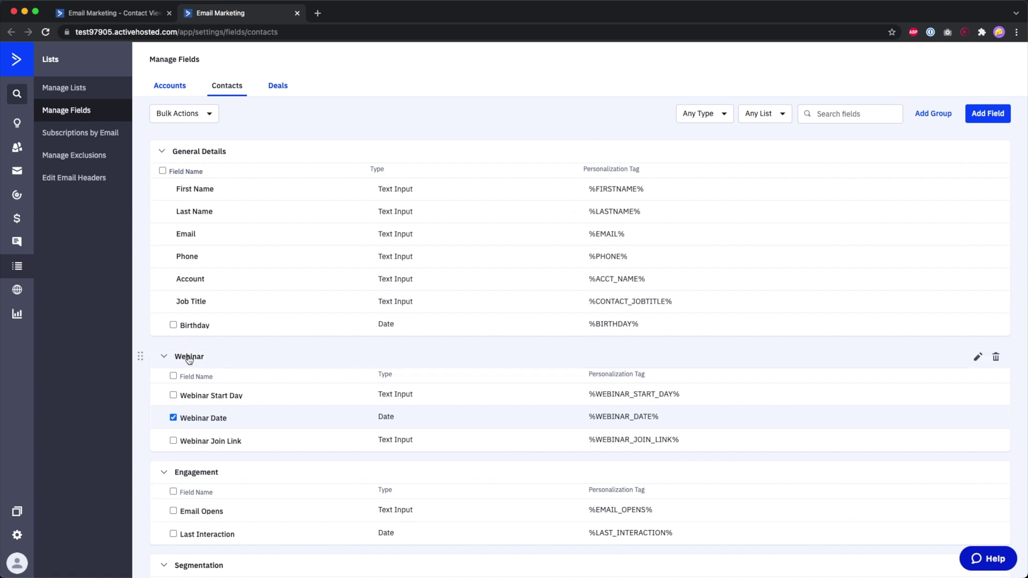
{"action": "scroll", "coordinate": [259, 487], "scroll_direction": "down", "scroll_amount": 2}
{"action": "scroll", "coordinate": [243, 443], "scroll_direction": "down", "scroll_amount": 4}
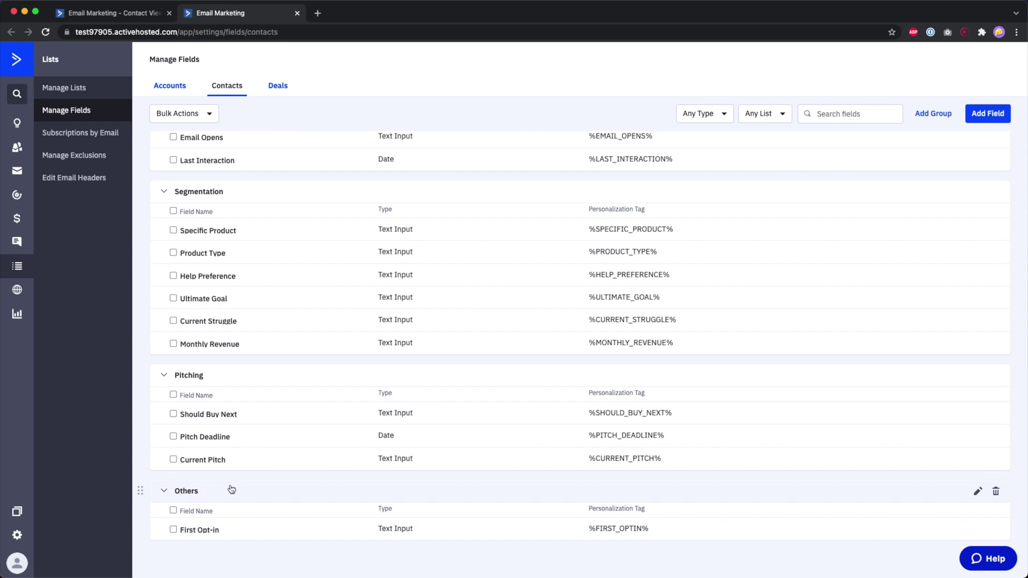
{"action": "mouse_move", "coordinate": [562, 253]}
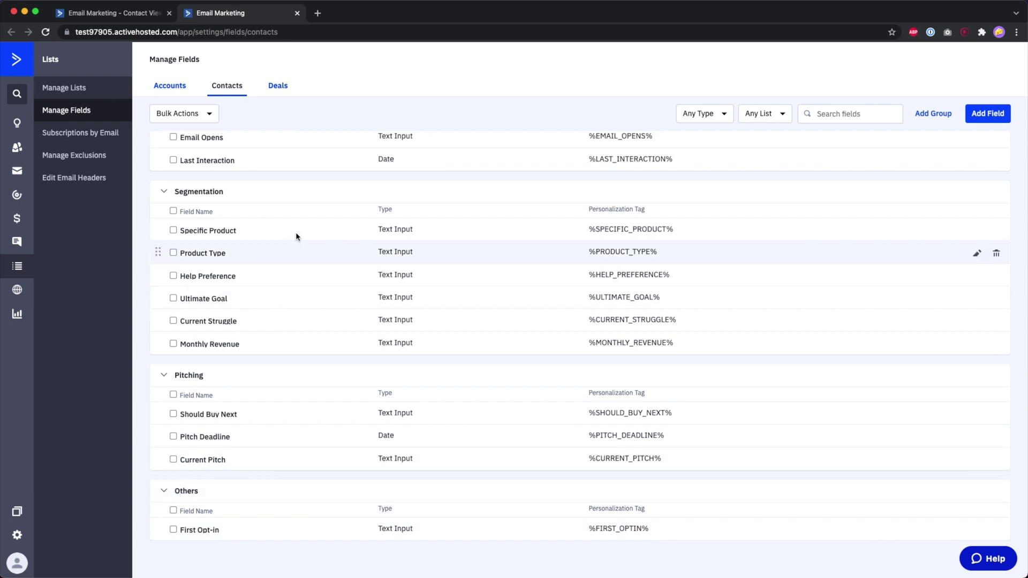
{"action": "key", "text": "super+1"}
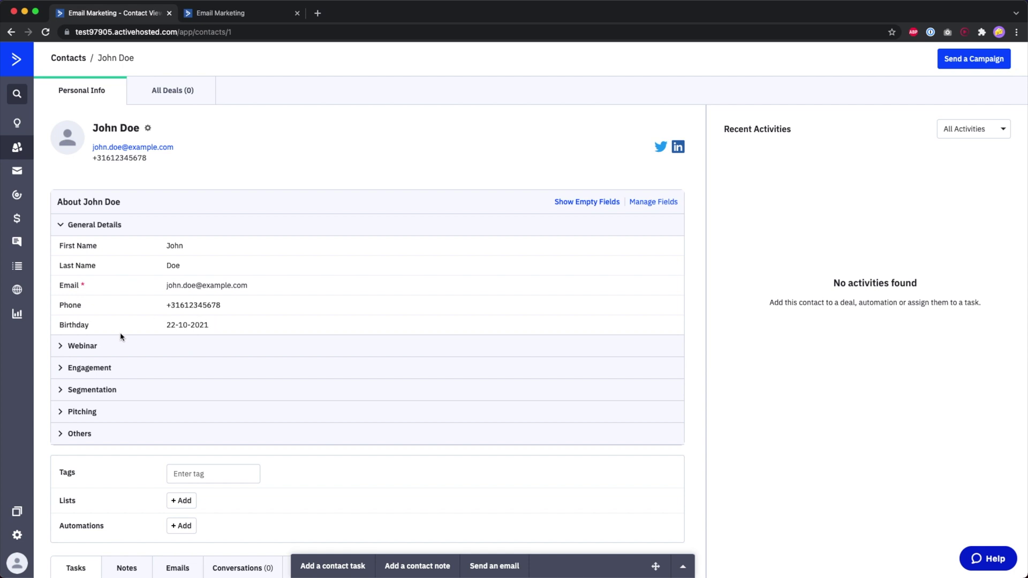
{"action": "left_click", "coordinate": [61, 346]}
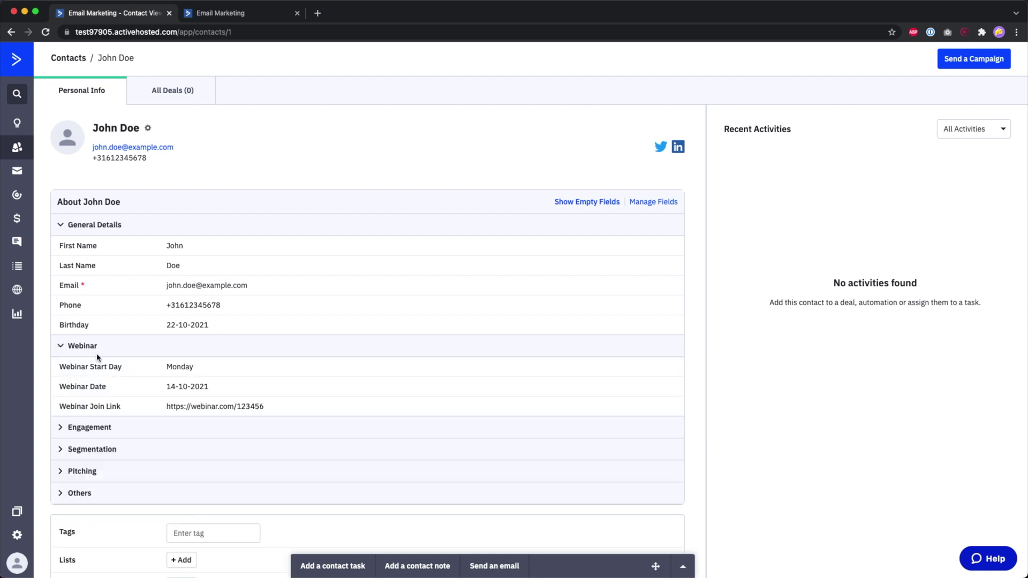
{"action": "left_click", "coordinate": [63, 427]}
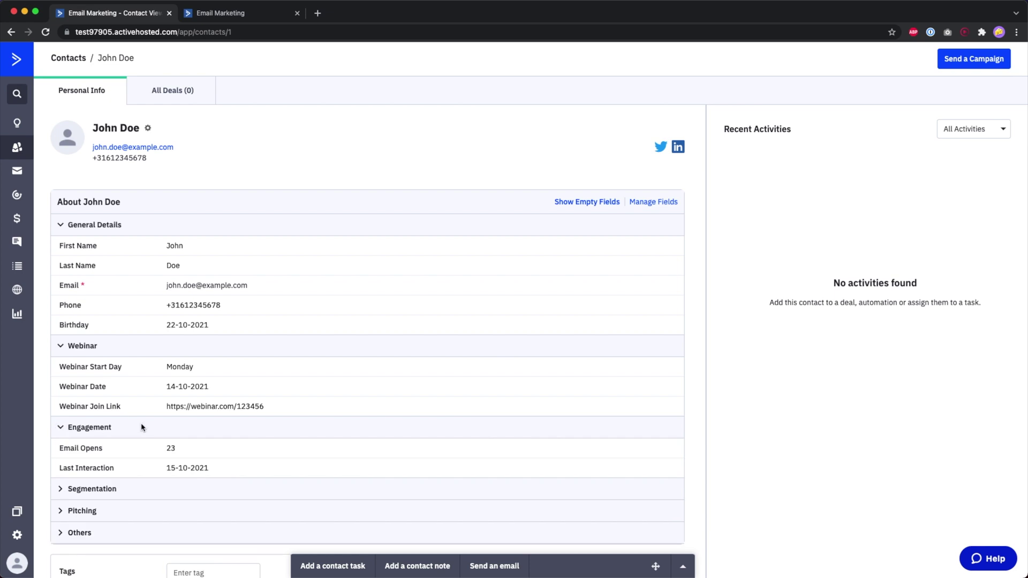
{"action": "scroll", "coordinate": [137, 422], "scroll_direction": "down", "scroll_amount": 1}
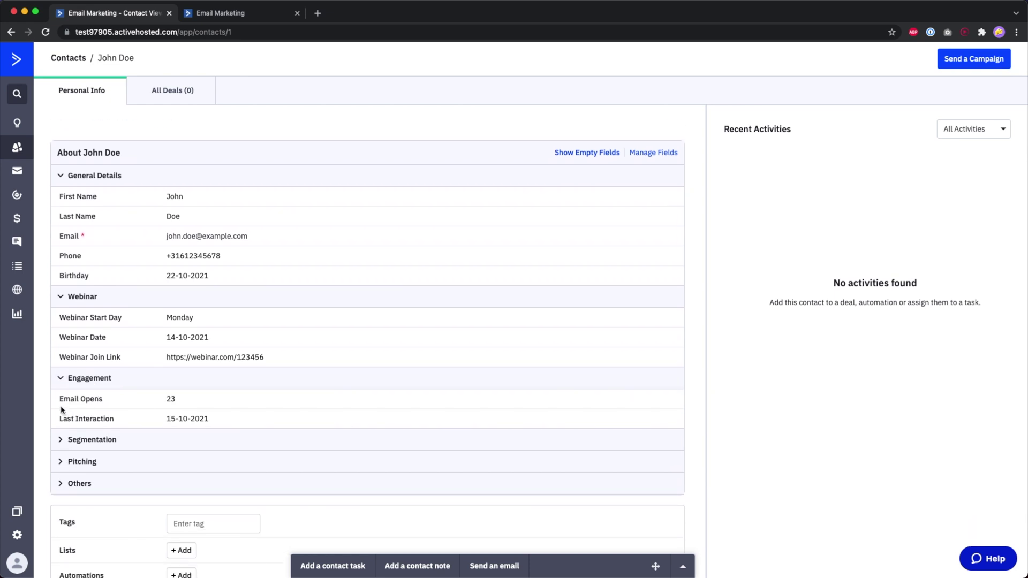
{"action": "left_click", "coordinate": [70, 439]}
{"action": "scroll", "coordinate": [149, 441], "scroll_direction": "down", "scroll_amount": 3}
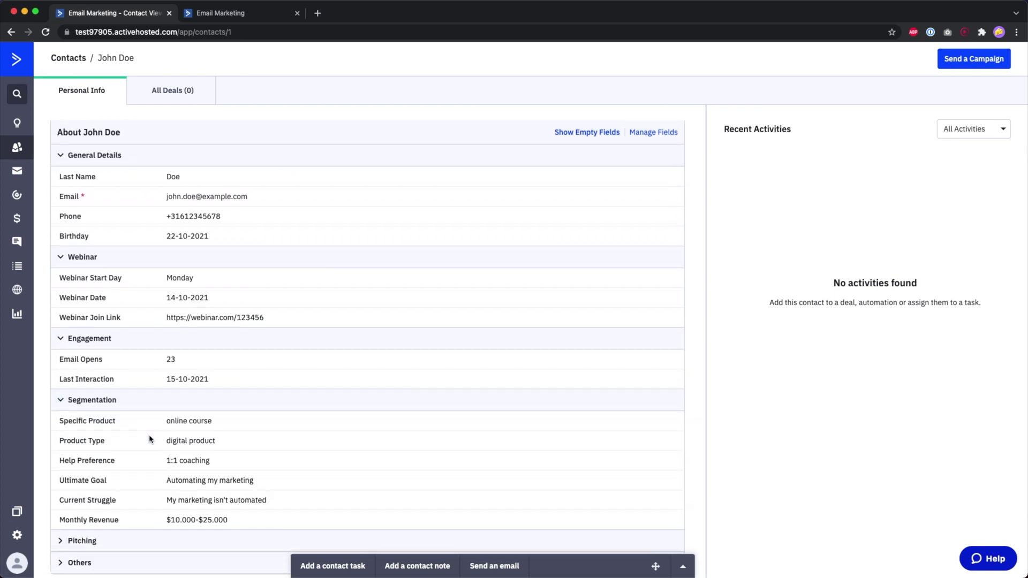
{"action": "left_click", "coordinate": [61, 439]}
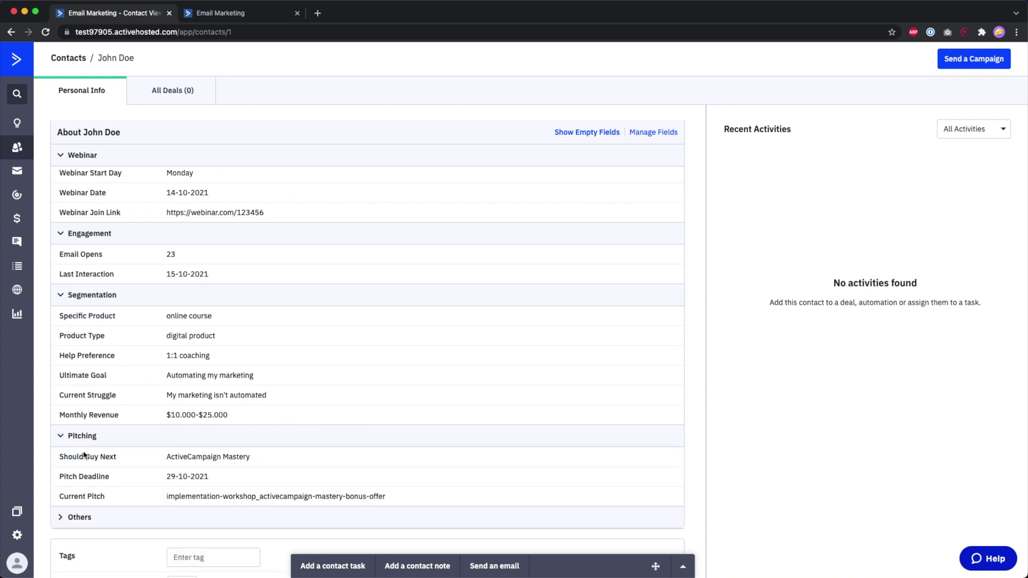
{"action": "scroll", "coordinate": [127, 455], "scroll_direction": "down", "scroll_amount": 1}
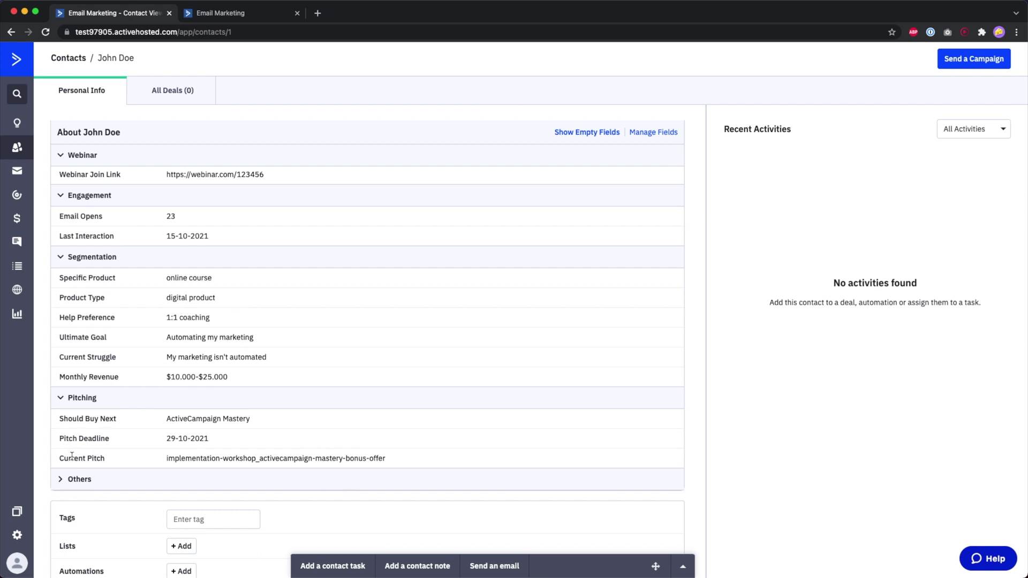
{"action": "left_click", "coordinate": [60, 480]}
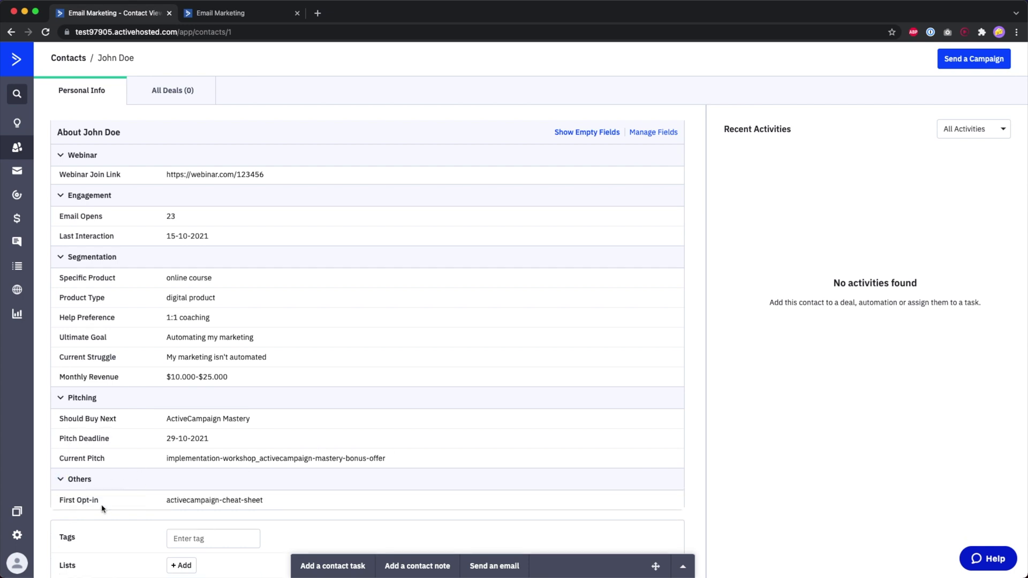